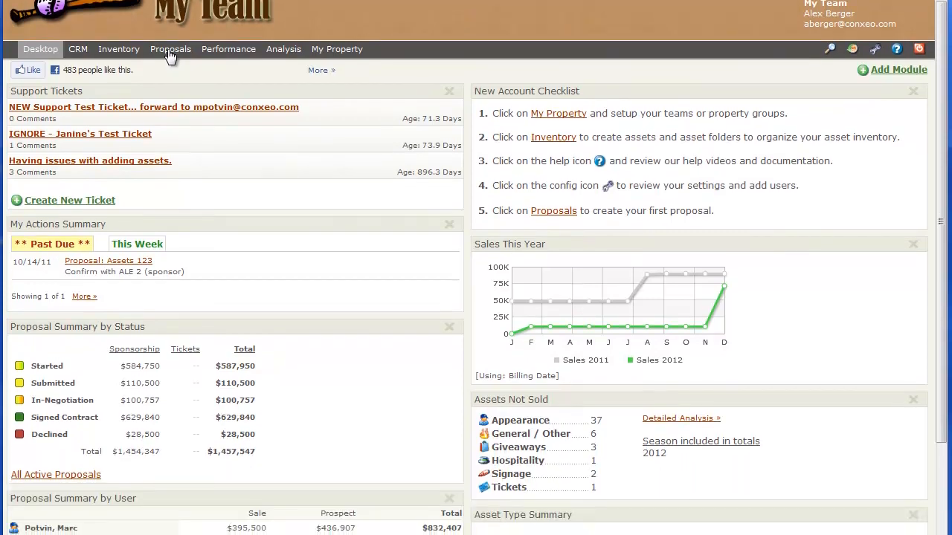
# Step: Start a new proposal named "Sample Proposal 2012"
pyautogui.click(169, 49)
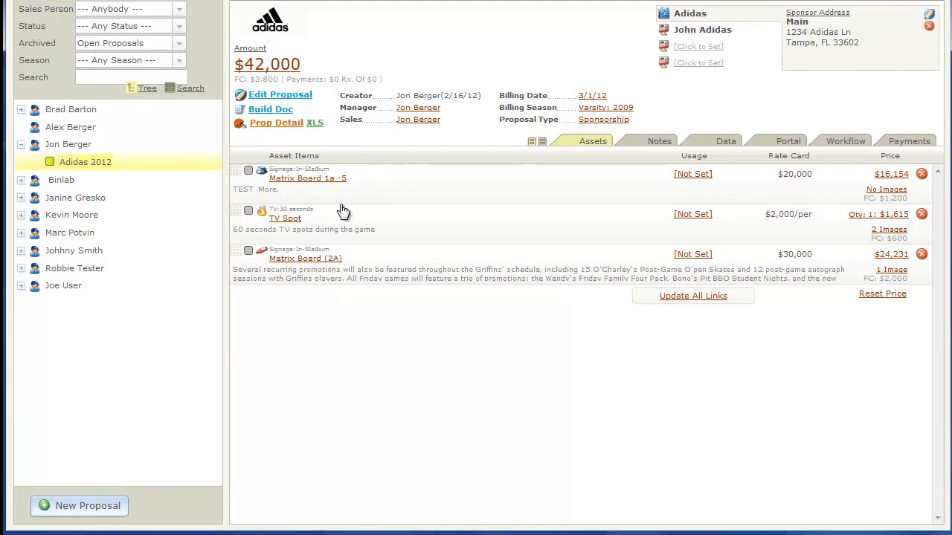
pyautogui.click(113, 506)
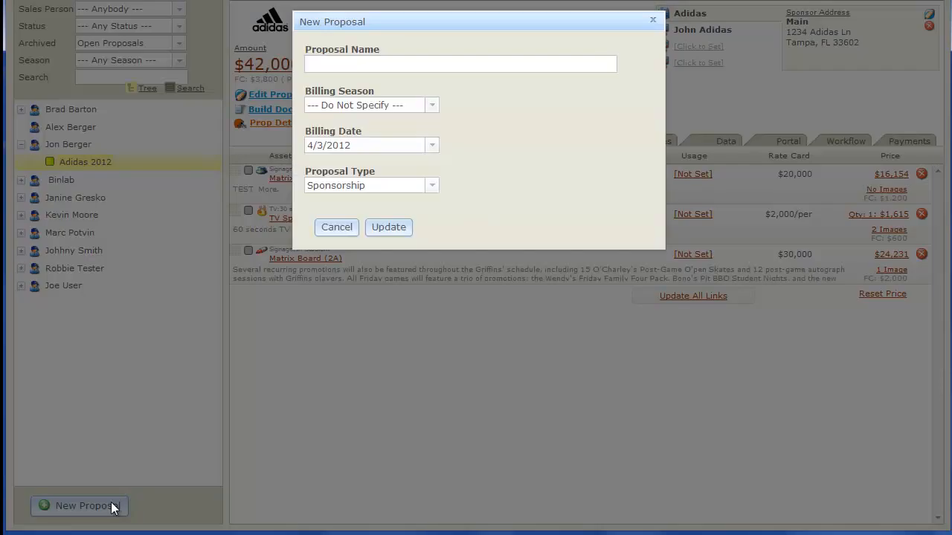
pyautogui.click(424, 65)
pyautogui.write('Sam')
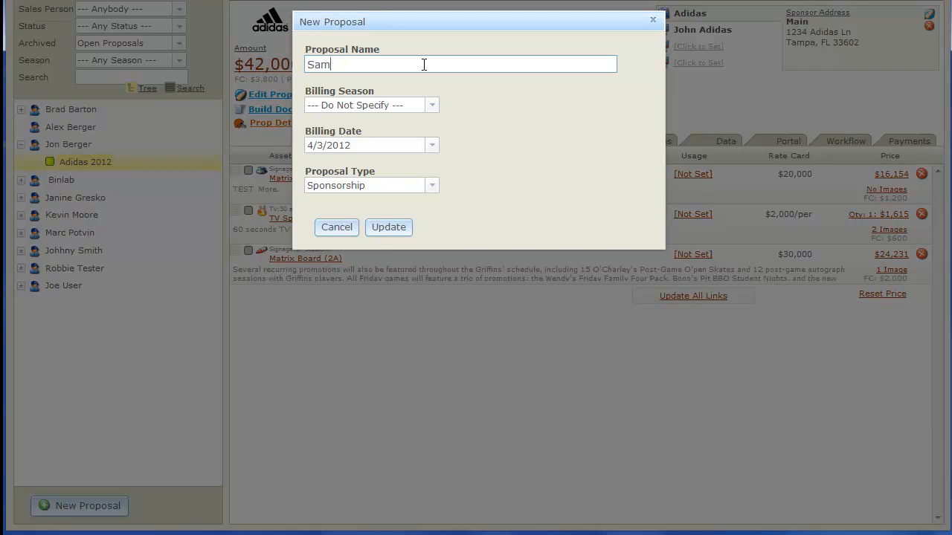
pyautogui.write('ple Proposal 2012')
# Step: Set the new proposal's billing season to Varsity - 2012 and billing date to 4/30/2012, and save it
pyautogui.click(432, 106)
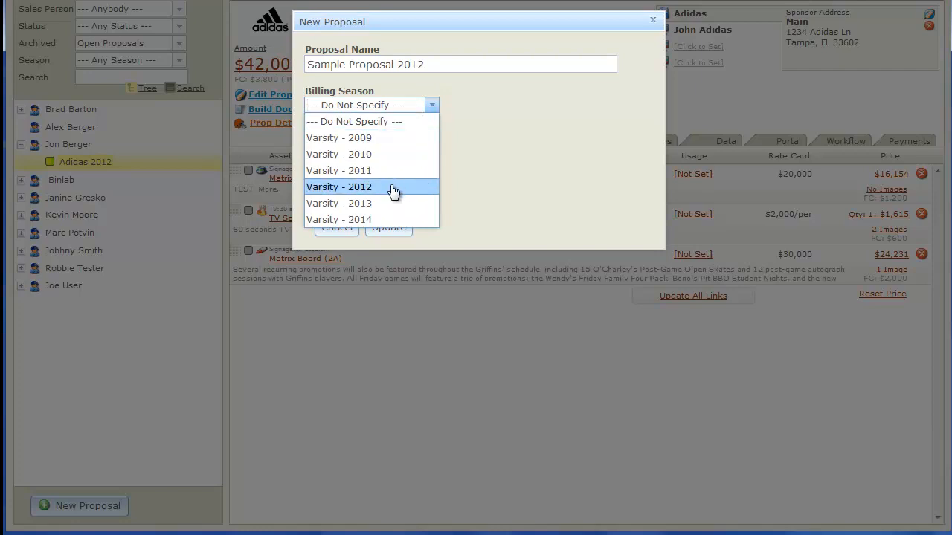
pyautogui.click(393, 188)
pyautogui.click(431, 145)
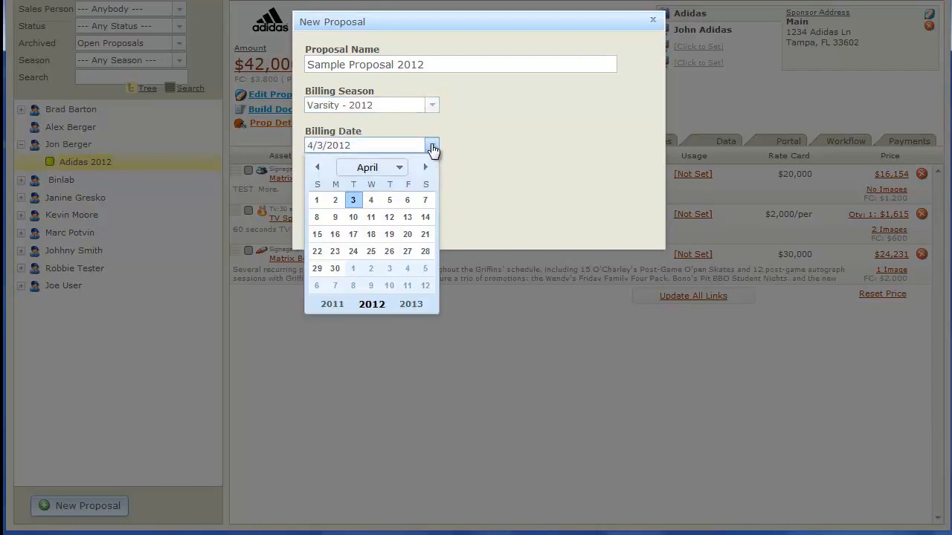
pyautogui.click(335, 268)
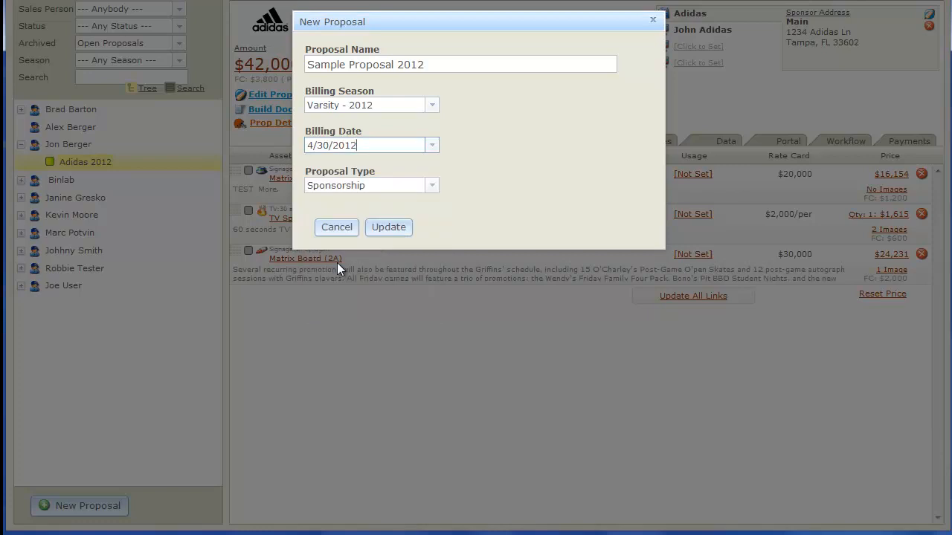
pyautogui.click(398, 231)
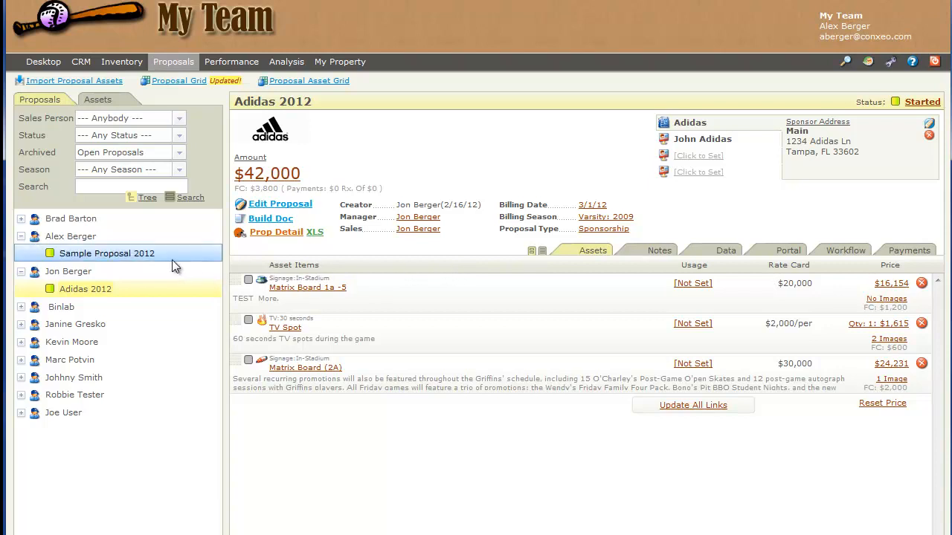
# Step: Open Sample Proposal 2012 and assign Ale House as its sponsor, with the first listed Ale House contact as primary contact
pyautogui.click(148, 261)
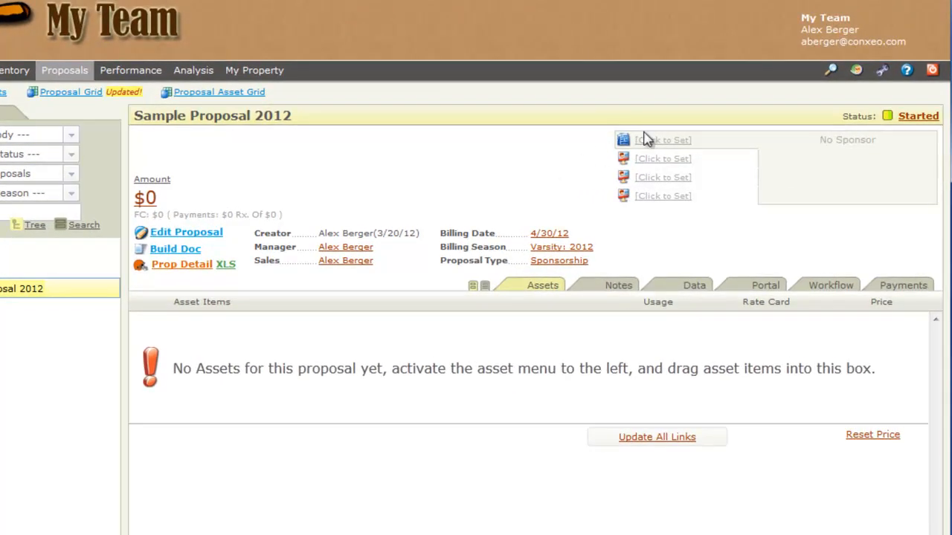
pyautogui.click(644, 140)
pyautogui.click(442, 223)
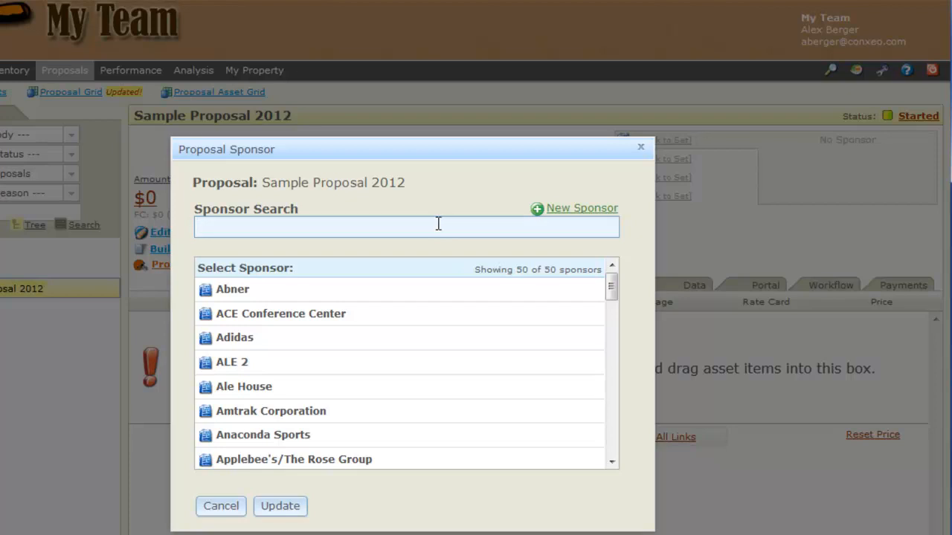
pyautogui.write('Ale House')
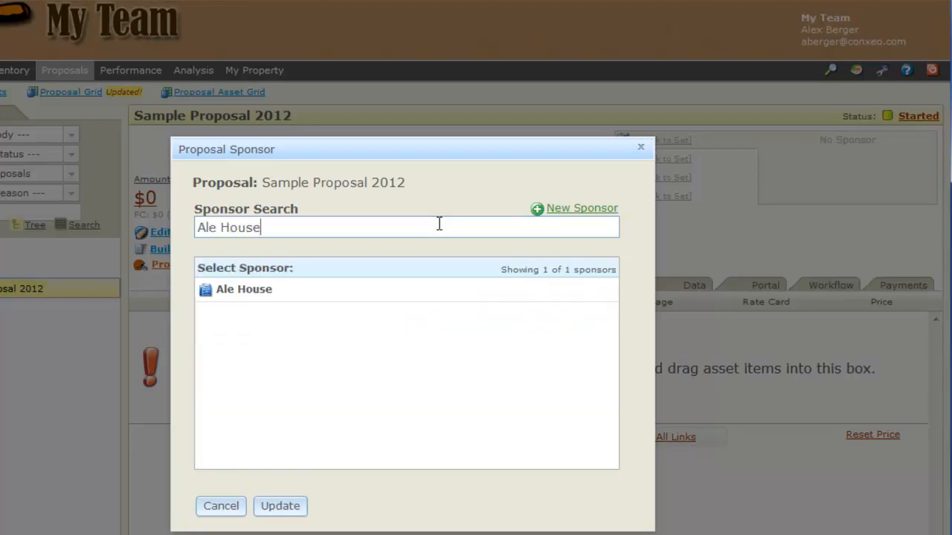
pyautogui.click(347, 296)
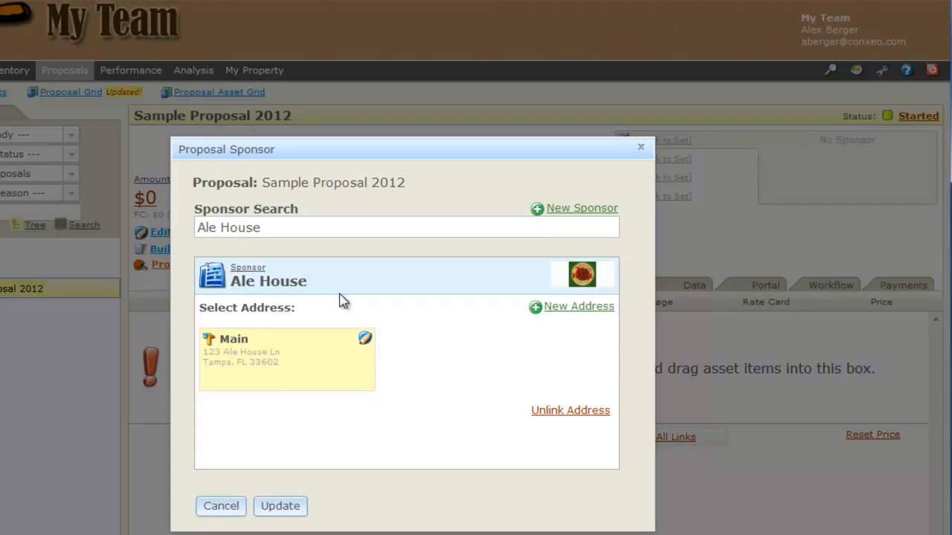
pyautogui.click(280, 509)
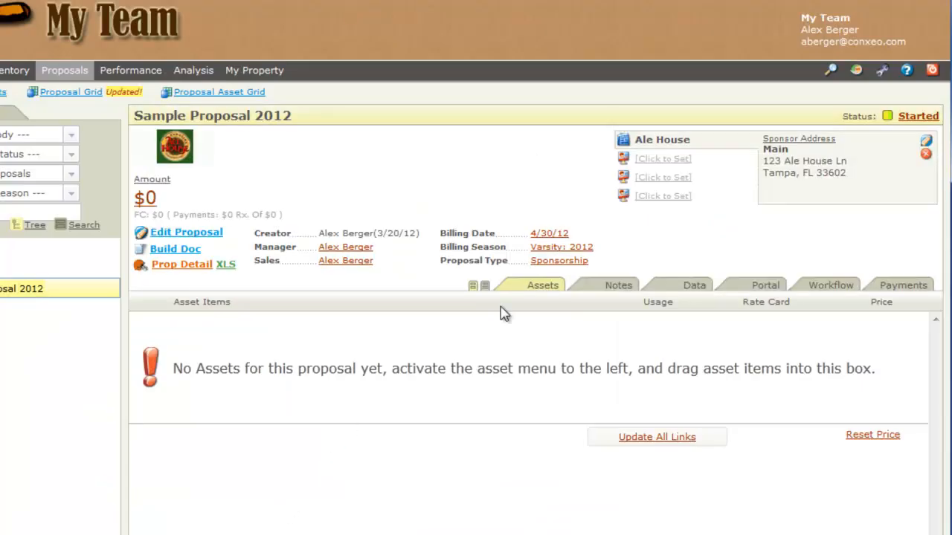
pyautogui.click(644, 176)
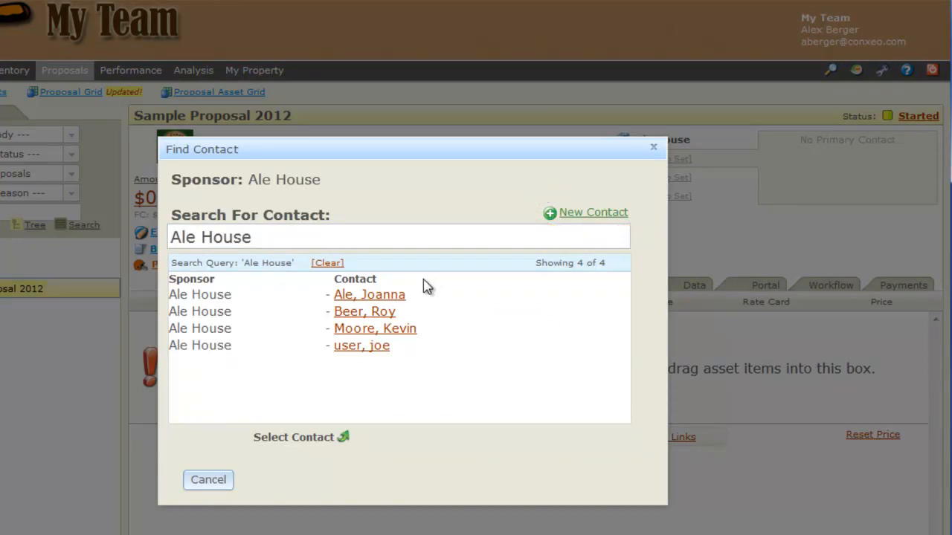
pyautogui.click(394, 298)
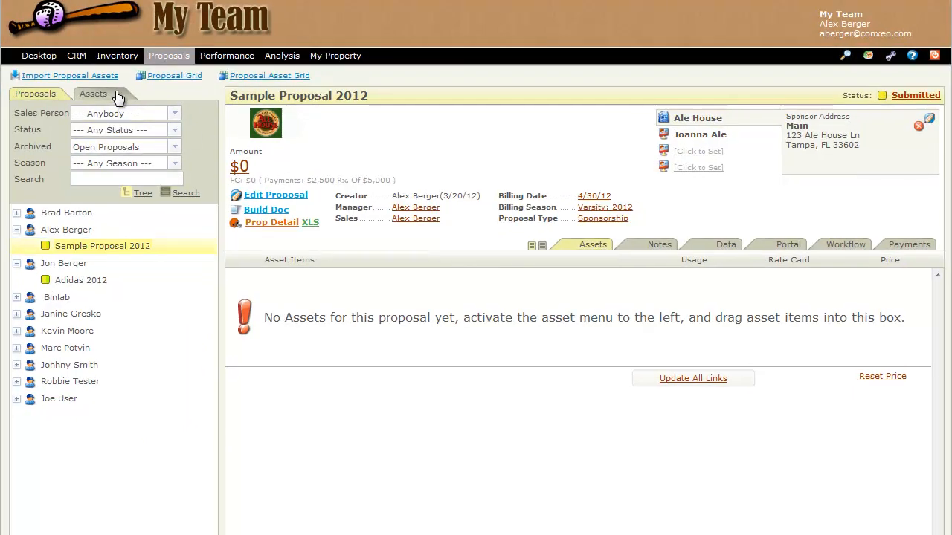
# Step: Add the Dasherboard assets Position 1C, Position 1F and Position 2B to the proposal
pyautogui.click(117, 95)
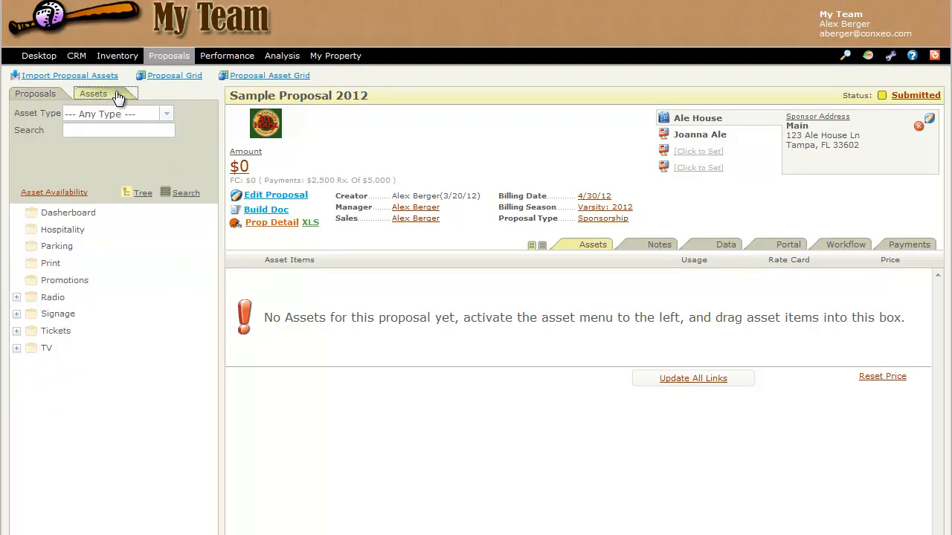
pyautogui.click(69, 213)
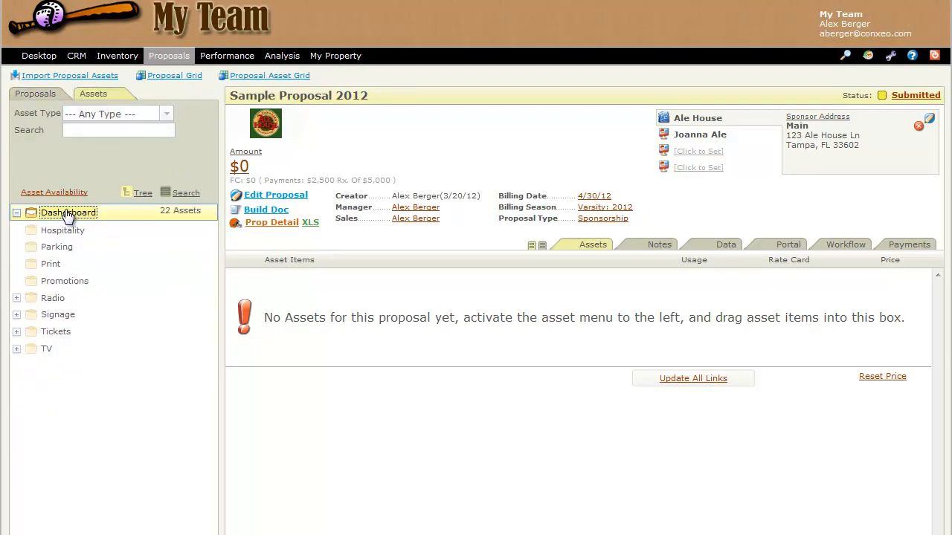
pyautogui.moveTo(74, 263); pyautogui.dragTo(422, 352)
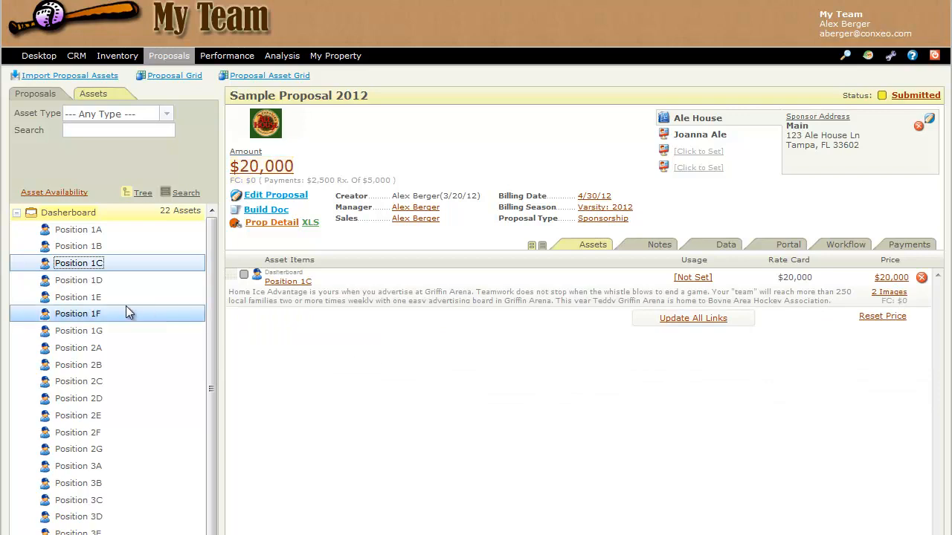
pyautogui.moveTo(77, 315); pyautogui.dragTo(453, 304)
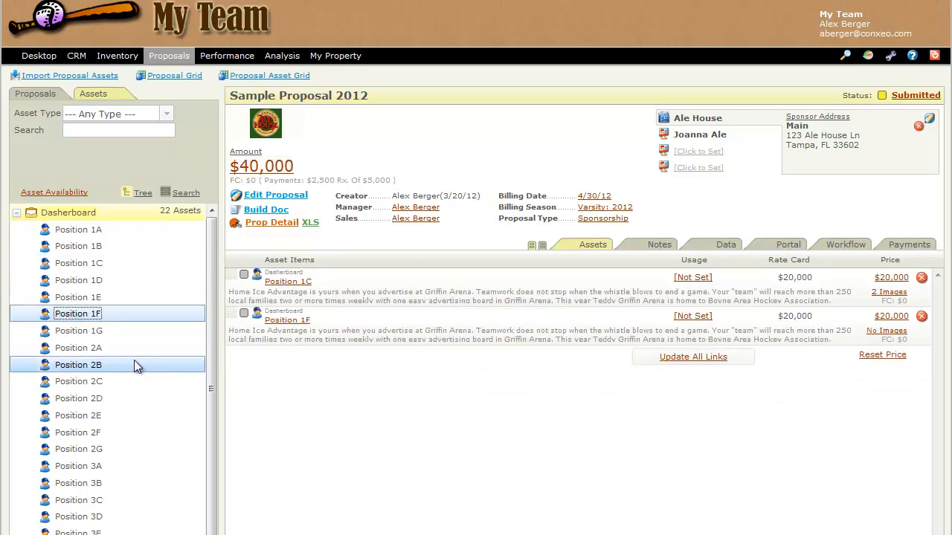
pyautogui.moveTo(88, 371); pyautogui.dragTo(465, 340)
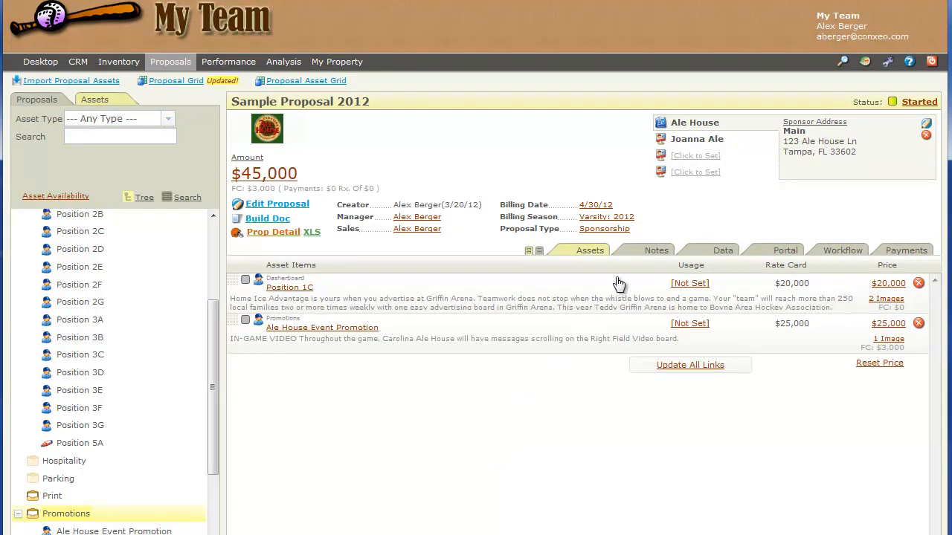
# Step: Write a new proposal note saying to call the sponsor's contact by full name once proposal has been sent
pyautogui.click(651, 254)
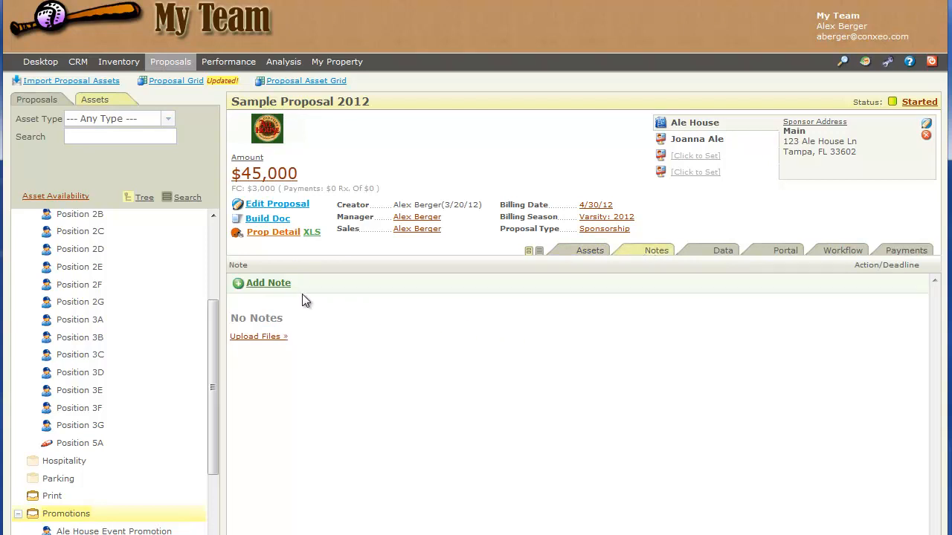
pyautogui.click(271, 287)
pyautogui.write('Call')
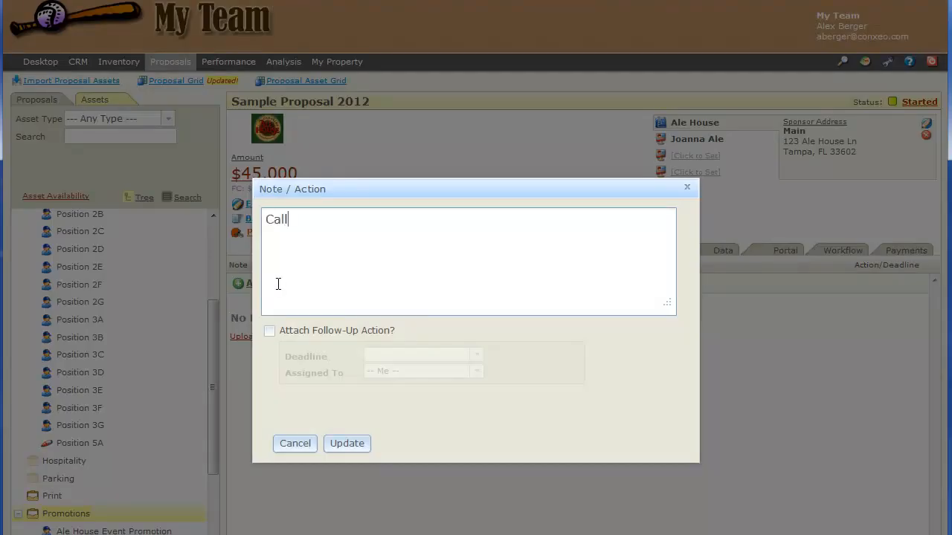
pyautogui.write(' Joanna Ale once proposal has been sent.')
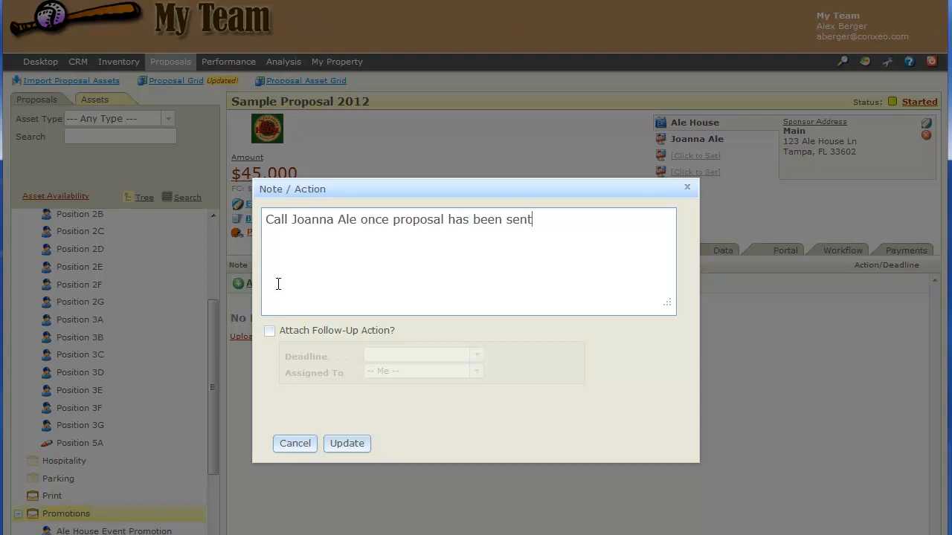
# Step: Attach a follow-up action to the note with deadline 3/30/2012, assigned to Me, and save the note
pyautogui.click(270, 331)
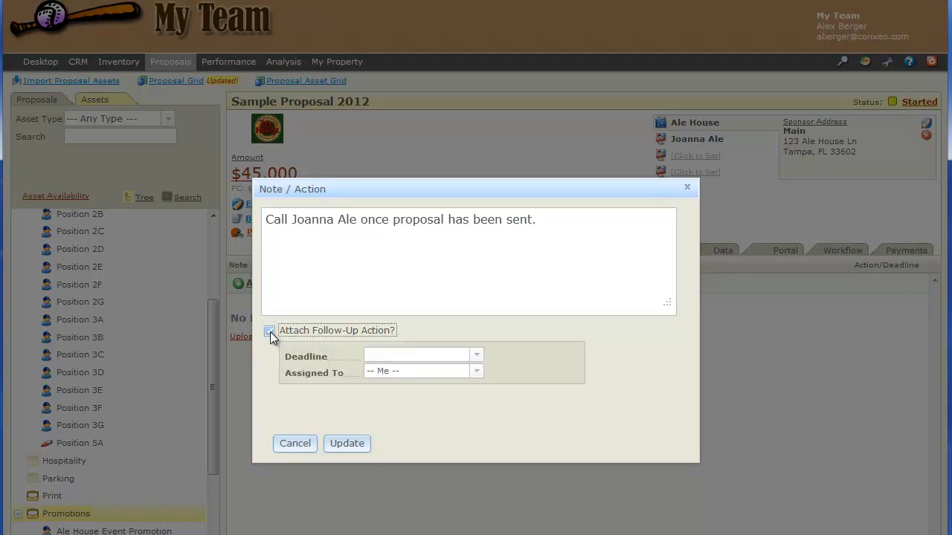
pyautogui.click(476, 358)
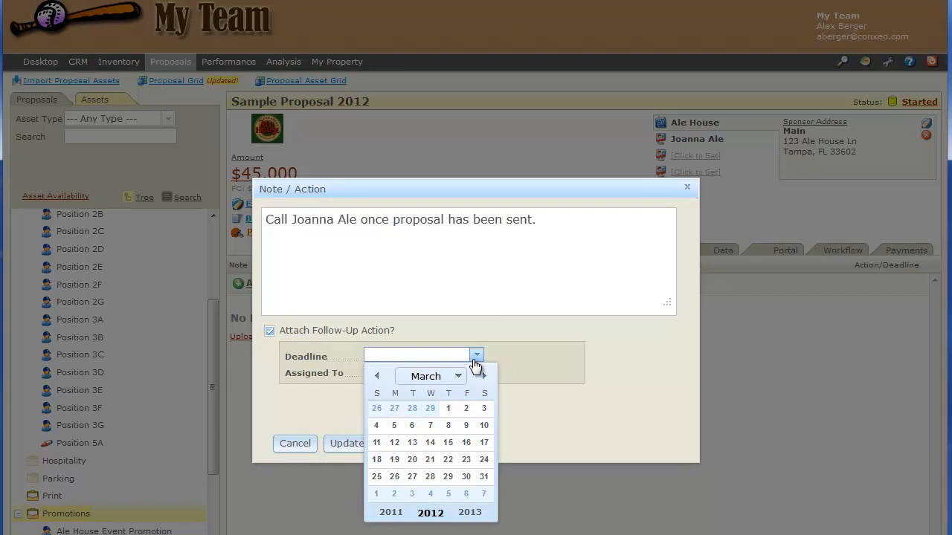
pyautogui.click(466, 477)
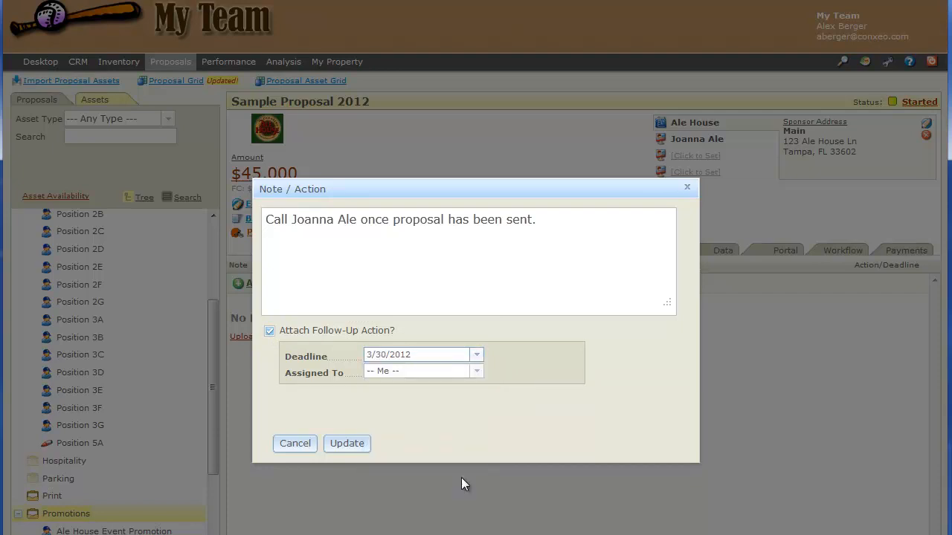
pyautogui.click(477, 374)
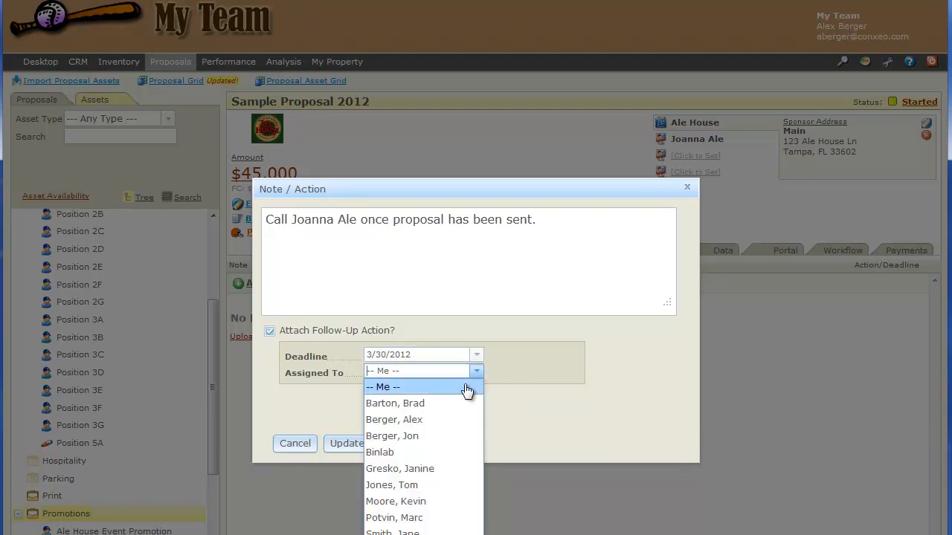
pyautogui.click(465, 388)
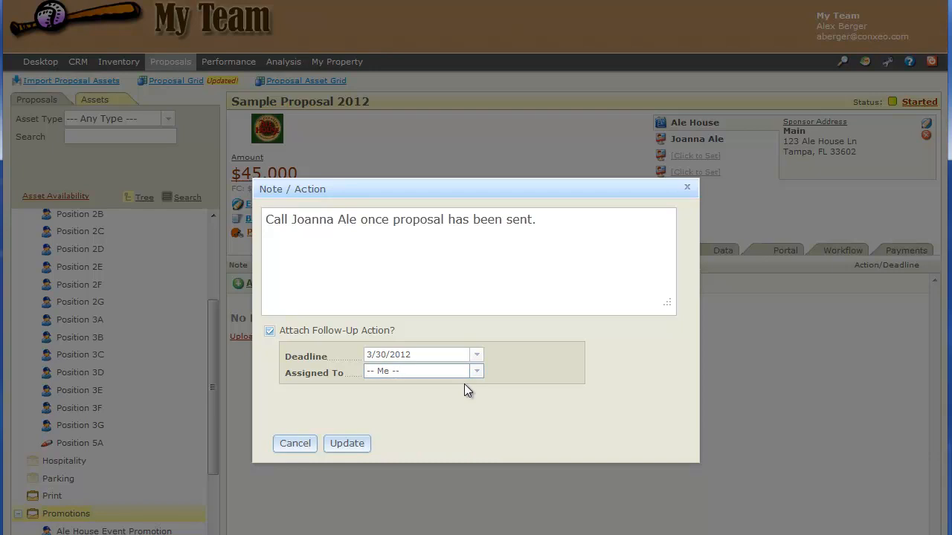
pyautogui.click(347, 443)
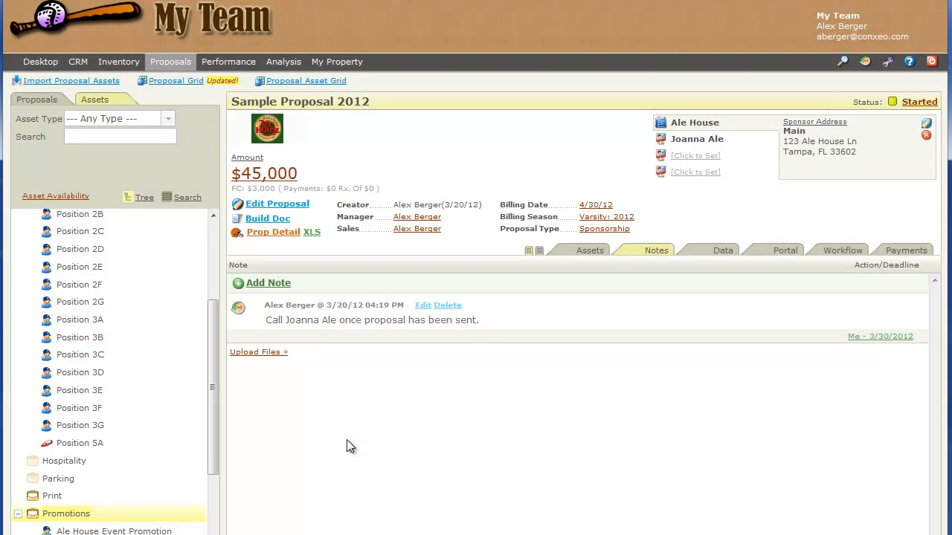
# Step: Upload the 44.3 KB PNG image conxeo to the proposal's notes
pyautogui.click(261, 352)
pyautogui.click(336, 372)
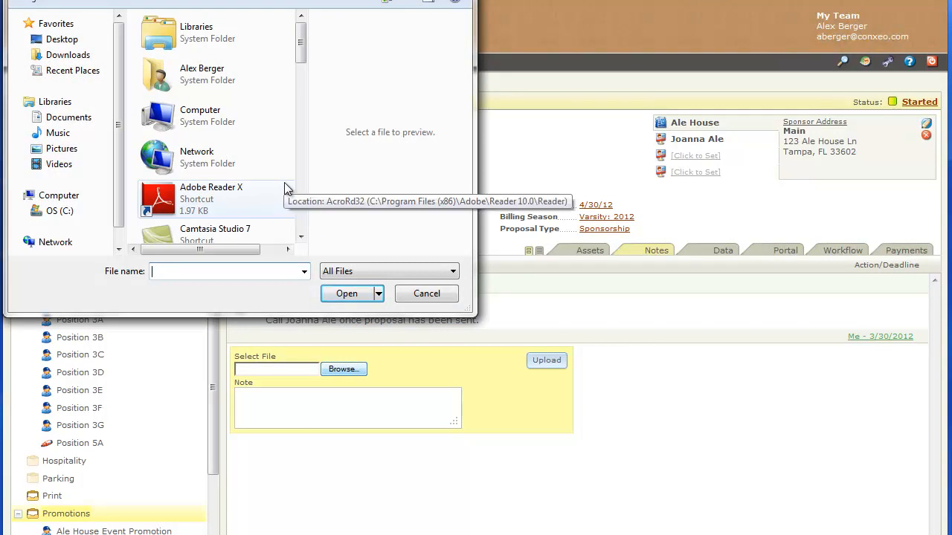
pyautogui.moveTo(298, 49); pyautogui.dragTo(314, 125)
pyautogui.doubleClick(237, 122)
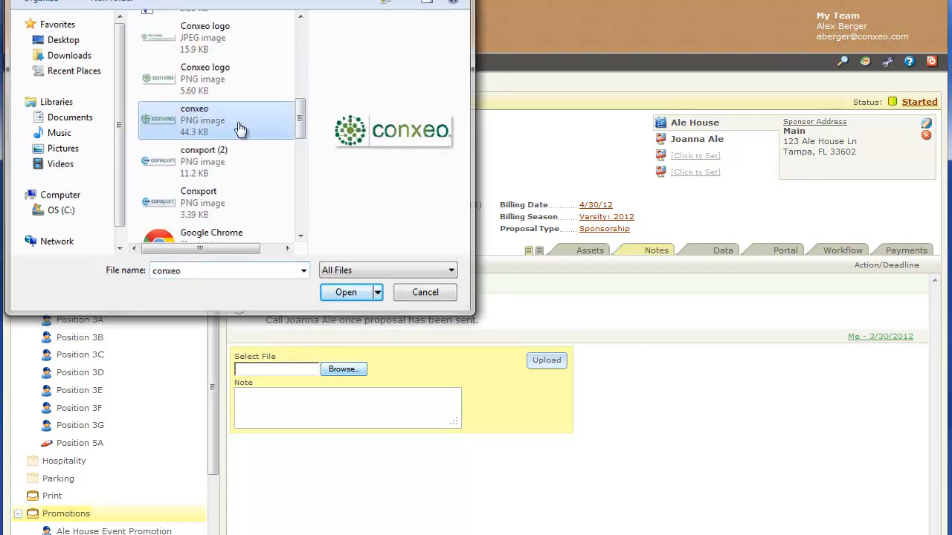
pyautogui.click(539, 363)
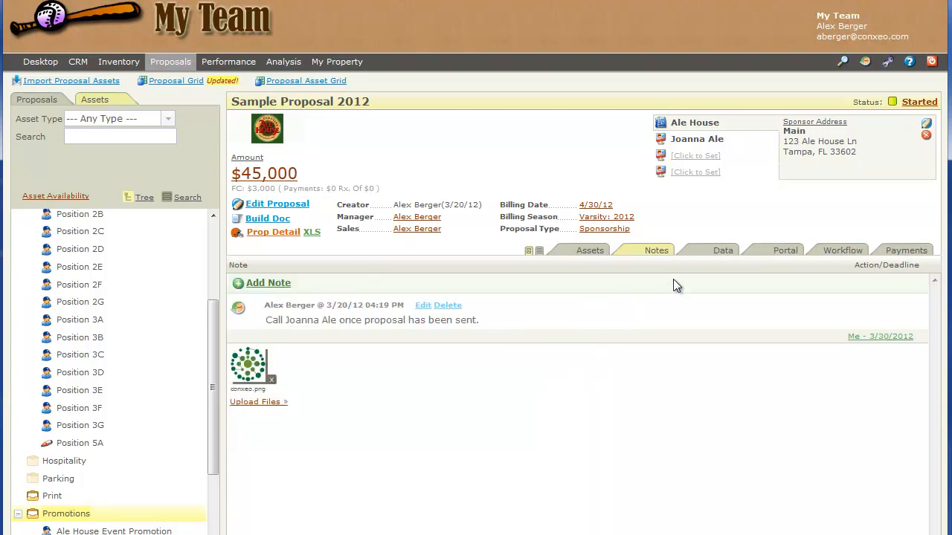
# Step: Set Percent Discount to 10% in the proposal's data points and save the data
pyautogui.click(713, 255)
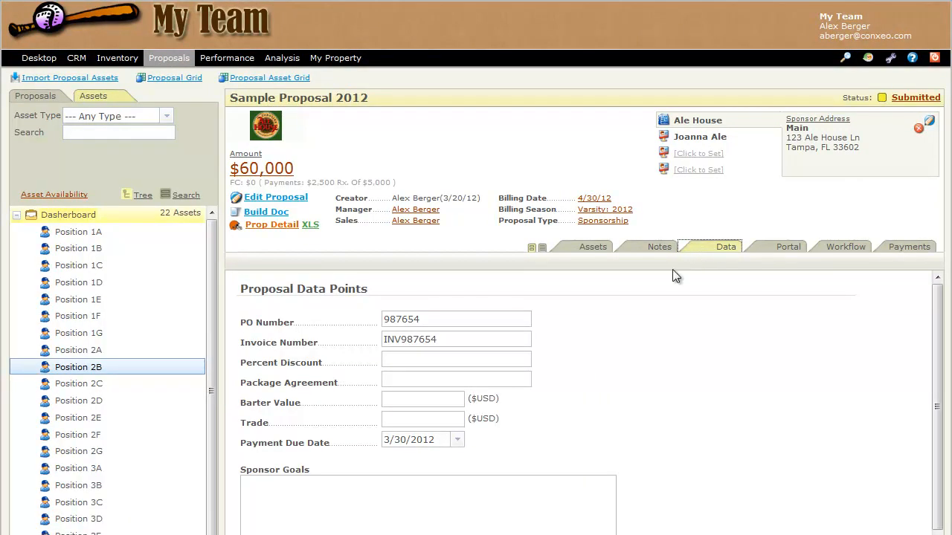
pyautogui.click(514, 358)
pyautogui.write('10%')
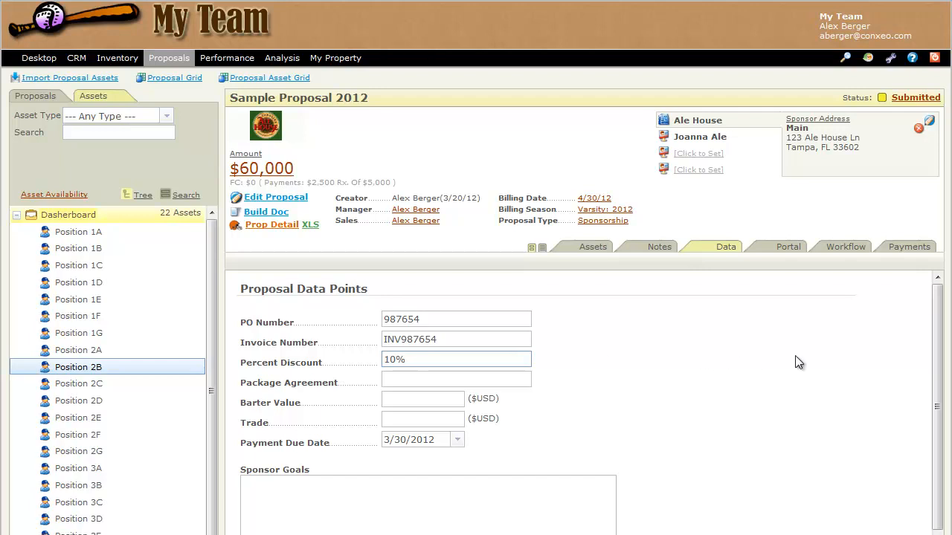
pyautogui.moveTo(936, 359); pyautogui.dragTo(935, 514)
pyautogui.click(260, 468)
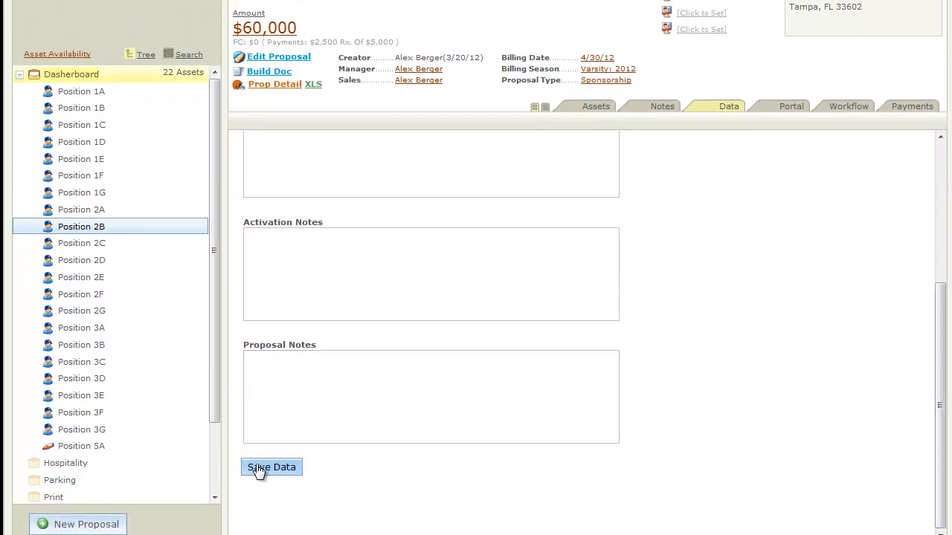
pyautogui.moveTo(937, 394); pyautogui.dragTo(941, 325)
pyautogui.scroll(5, 945, 275)
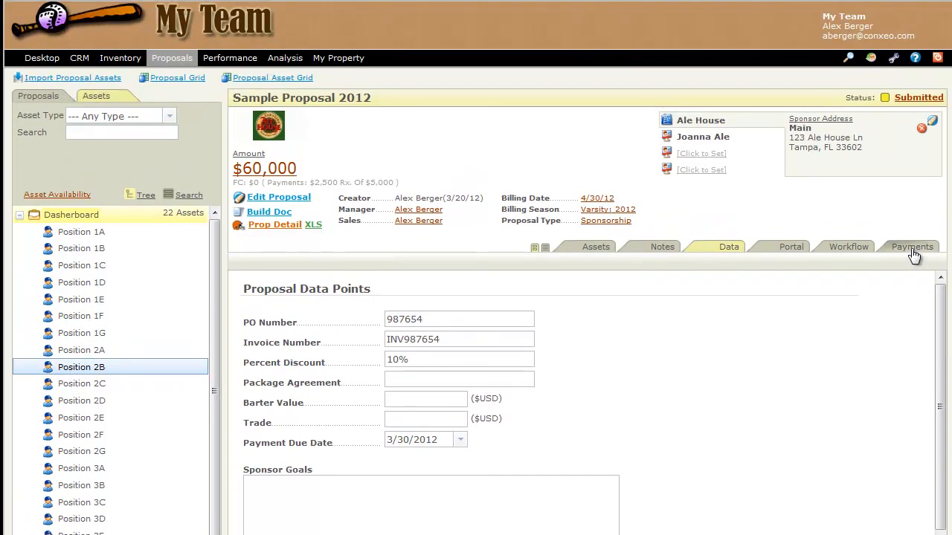
# Step: Schedule a 5,000 payment on the proposal with deadline 3/30/2012 and a note that it is to come from the sponsor's contact, by full name
pyautogui.click(913, 247)
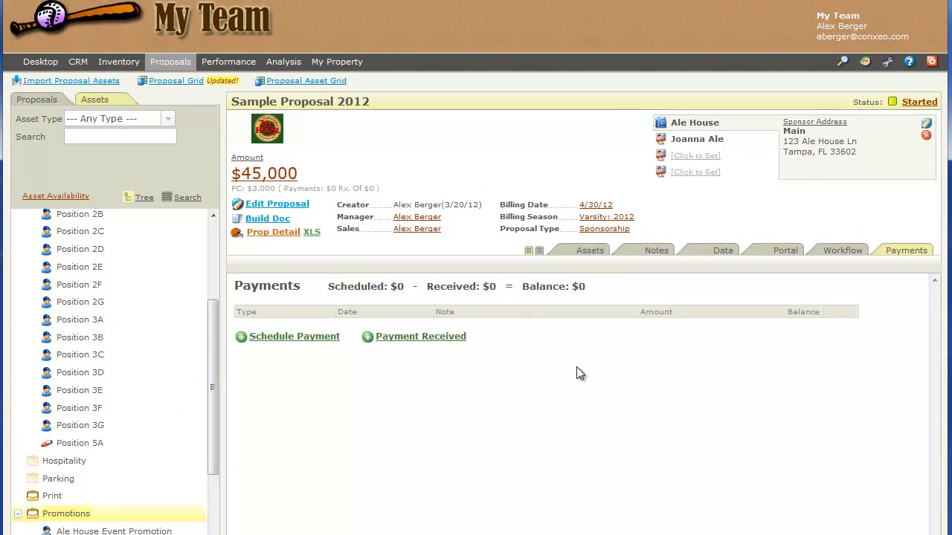
pyautogui.click(278, 342)
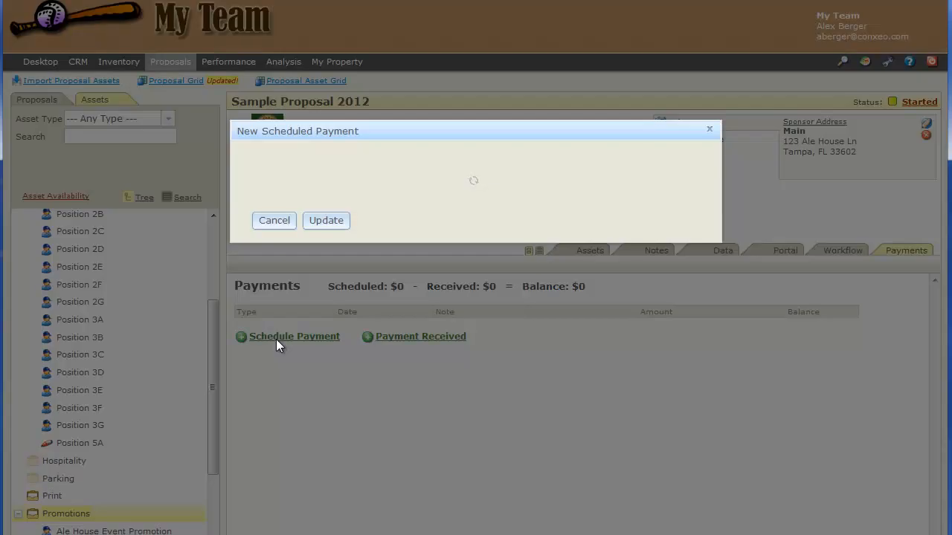
pyautogui.click(416, 163)
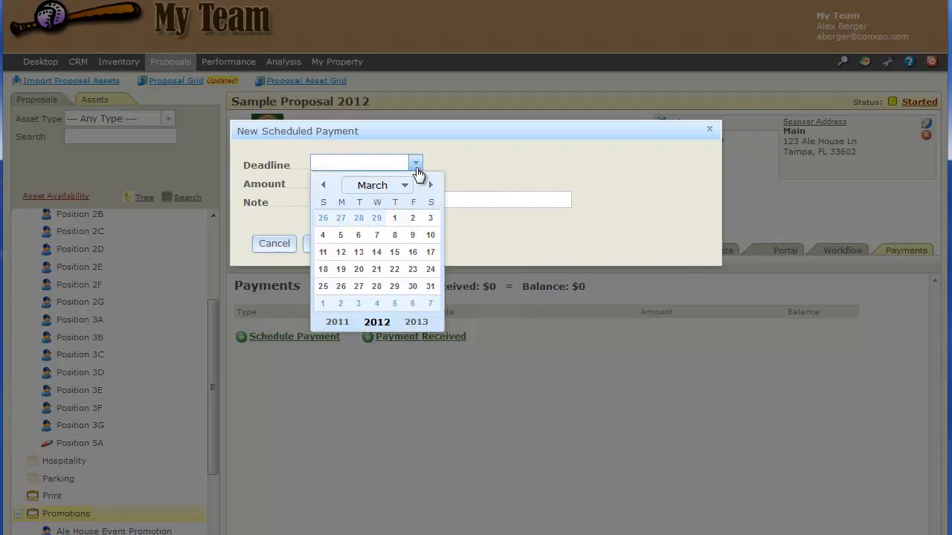
pyautogui.click(411, 286)
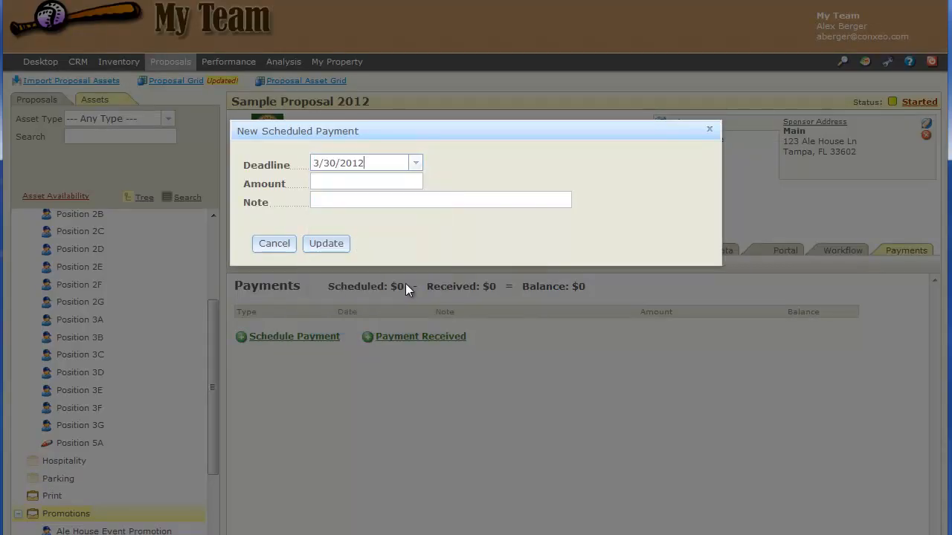
pyautogui.press('Tab')
pyautogui.write('5,000')
pyautogui.click(354, 199)
pyautogui.write('To come from Joanna Ale')
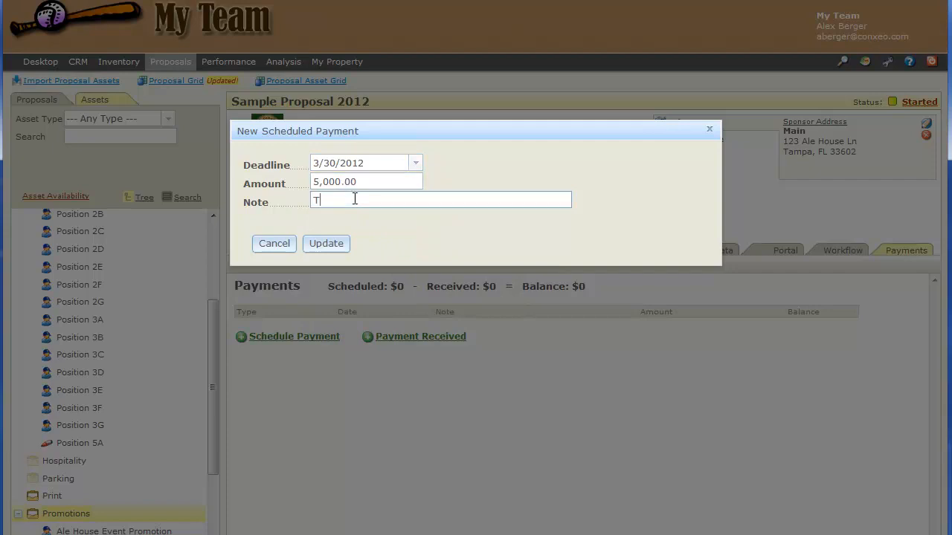
pyautogui.click(329, 246)
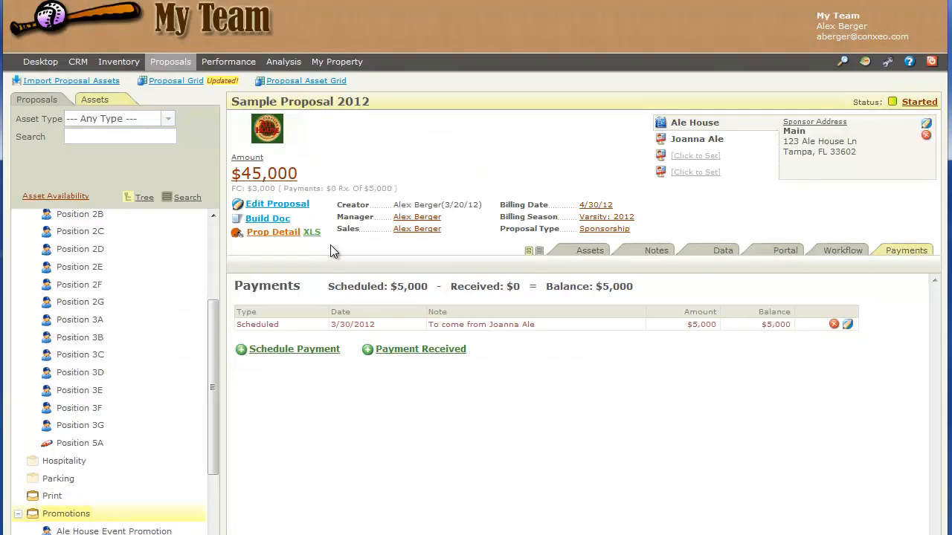
# Step: Record a received payment of 2,500 dated 3/29/2012 with a note that it was paid by the sponsor's contact, by full name
pyautogui.click(394, 353)
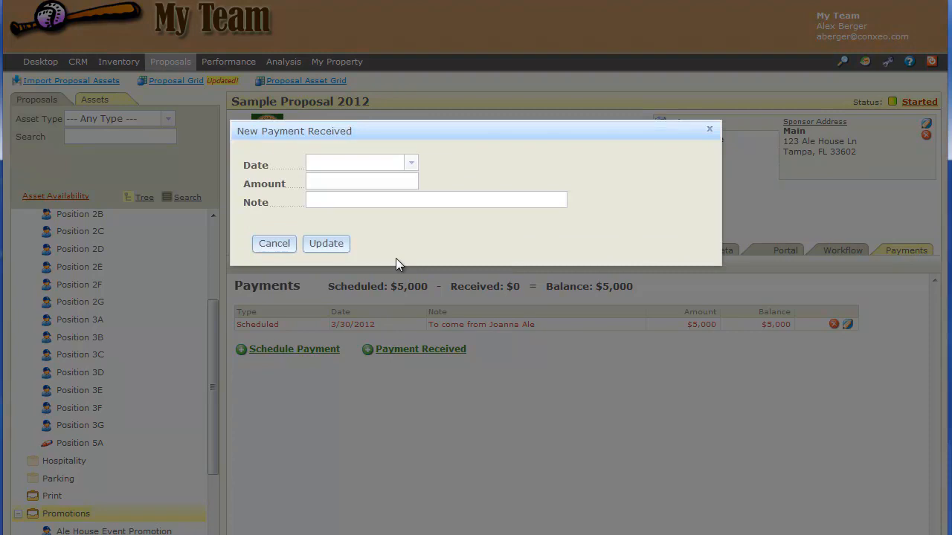
pyautogui.click(410, 163)
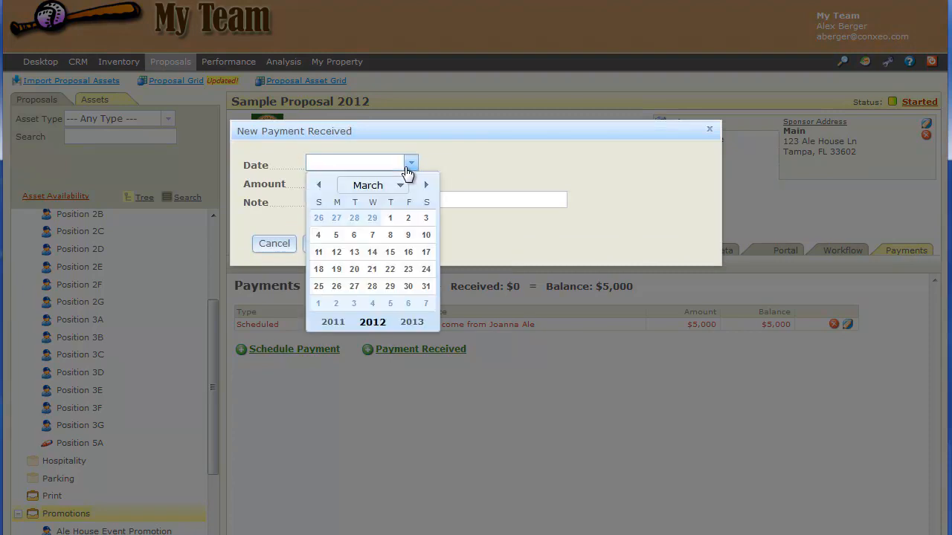
pyautogui.click(389, 287)
pyautogui.click(366, 184)
pyautogui.write('2,500')
pyautogui.click(362, 198)
pyautogui.write('Paid by Joanna Ale')
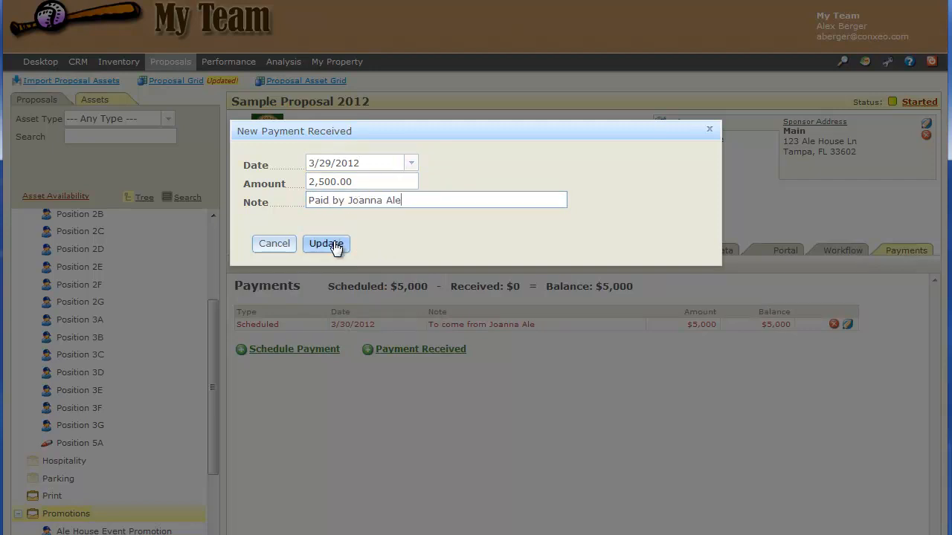
pyautogui.click(331, 244)
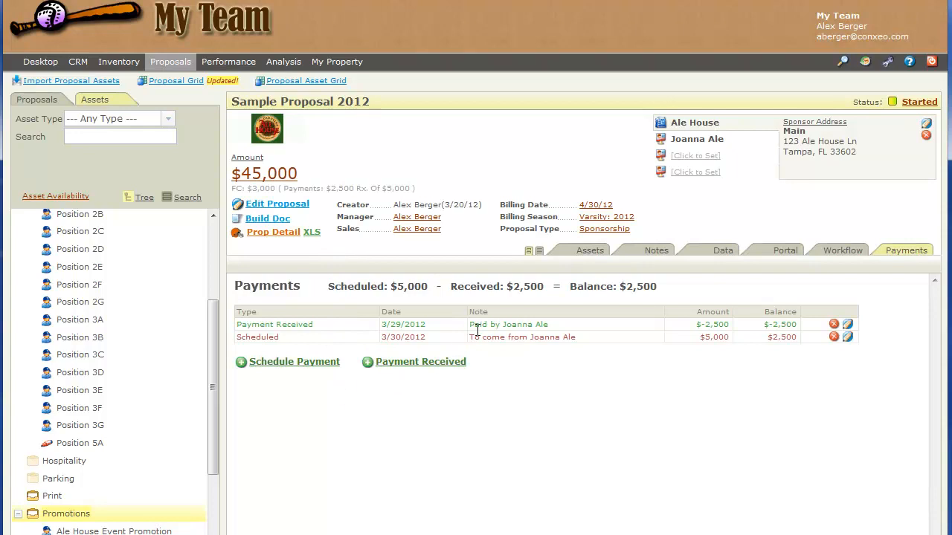
# Step: Return to the proposal's asset items and change the proposal status to Submitted
pyautogui.click(589, 252)
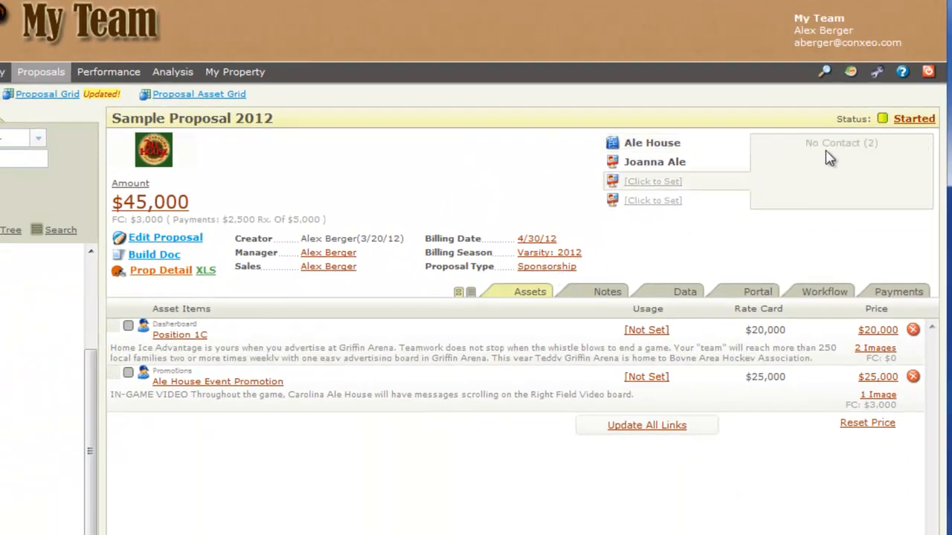
pyautogui.click(907, 117)
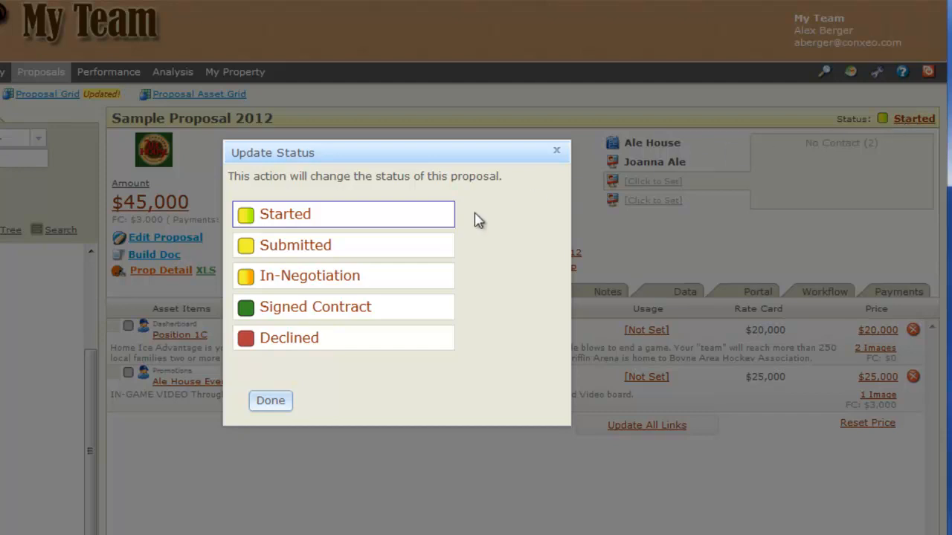
pyautogui.click(330, 247)
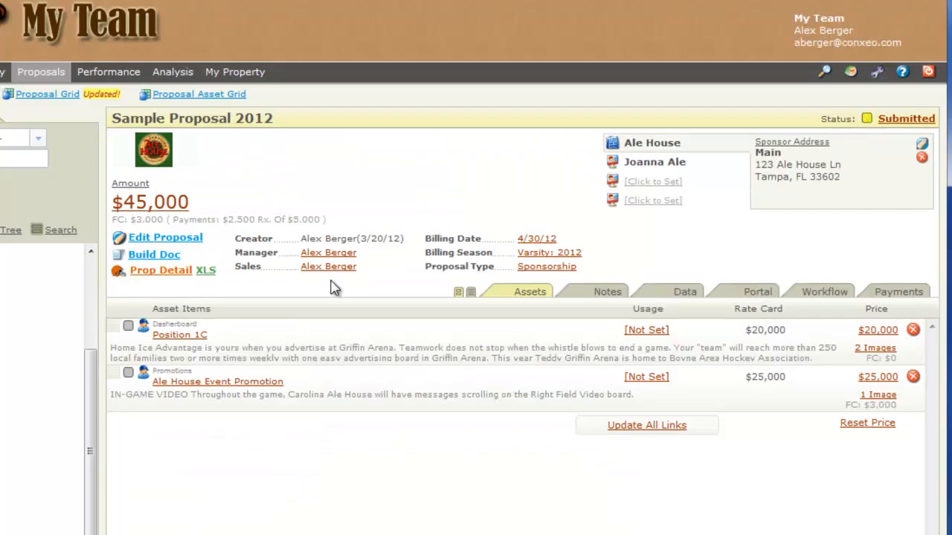